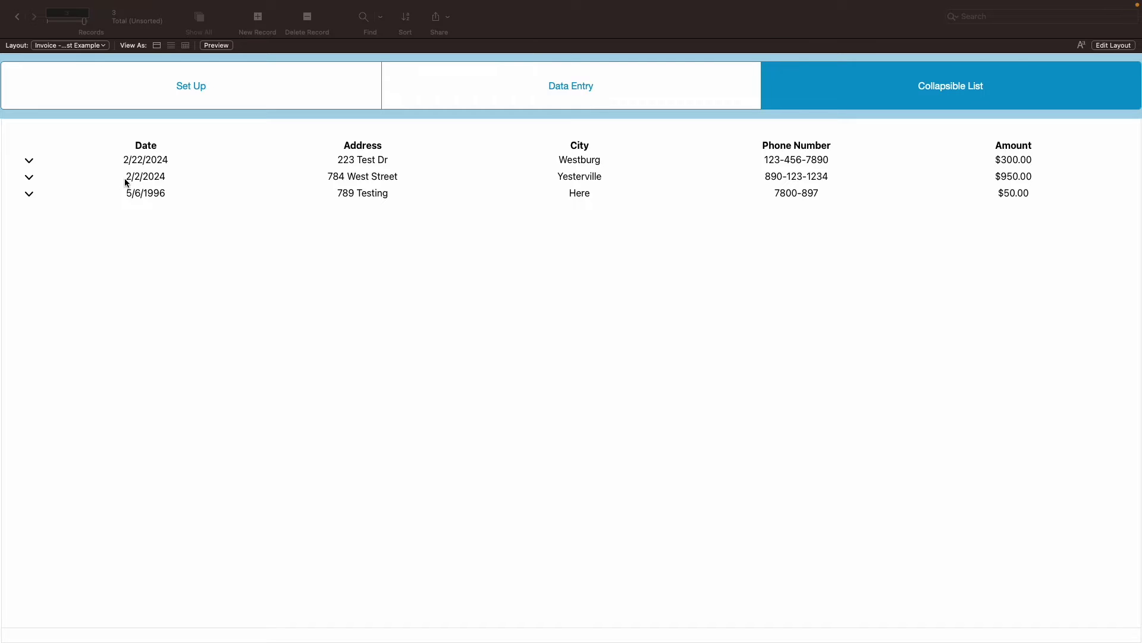
# Expand the 2/22/2024 invoice to reveal its 3 Generic Fee and 1 Transport Fee lines.
pyautogui.click(30, 168)
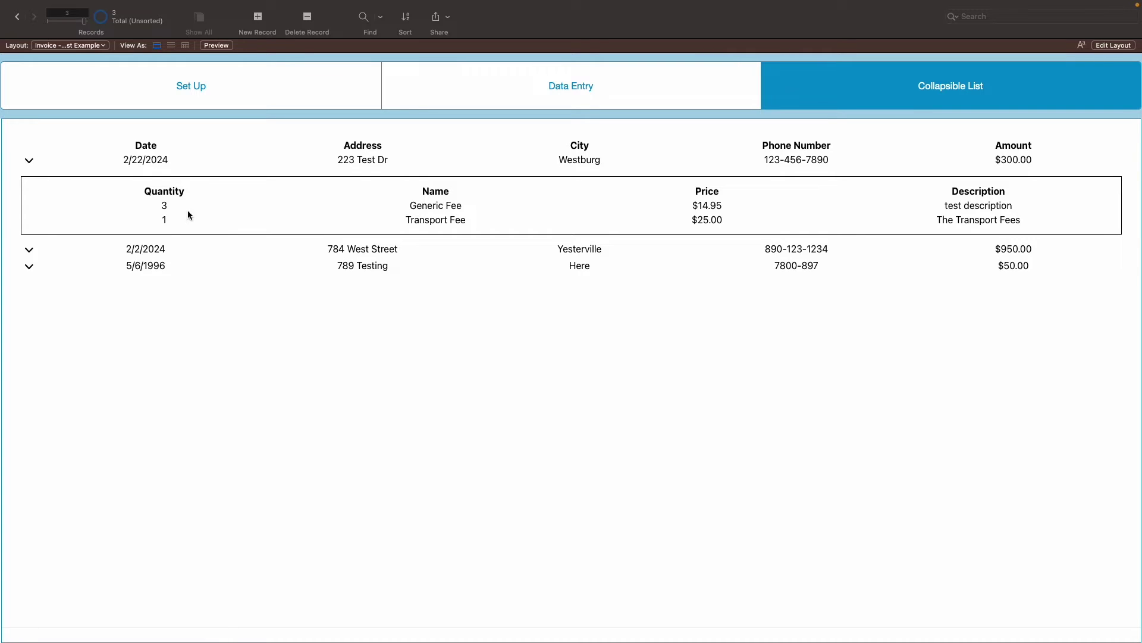
# Toggle the 2/22/2024 and 2/2/2024 invoices open and shut, ending with both collapsed.
pyautogui.click(30, 160)
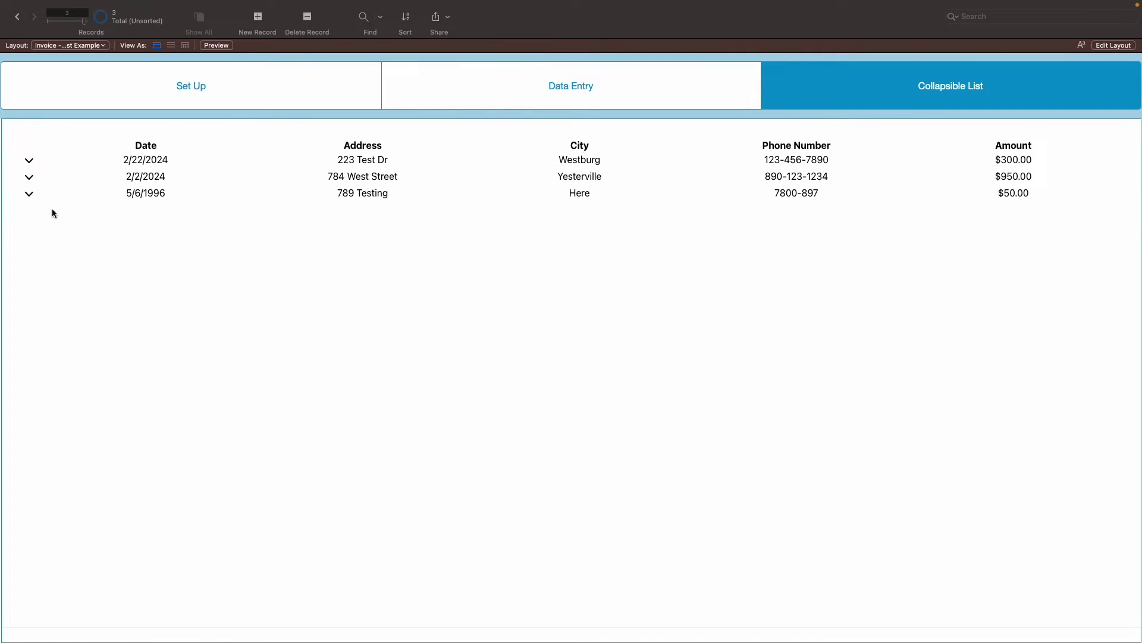
pyautogui.click(29, 177)
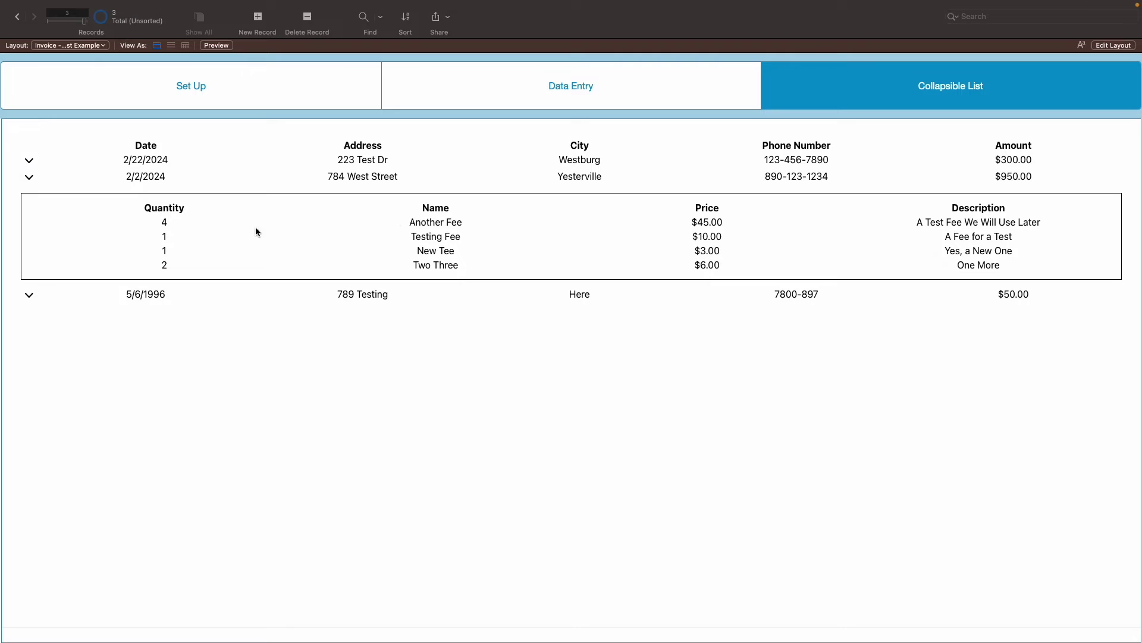
pyautogui.click(29, 160)
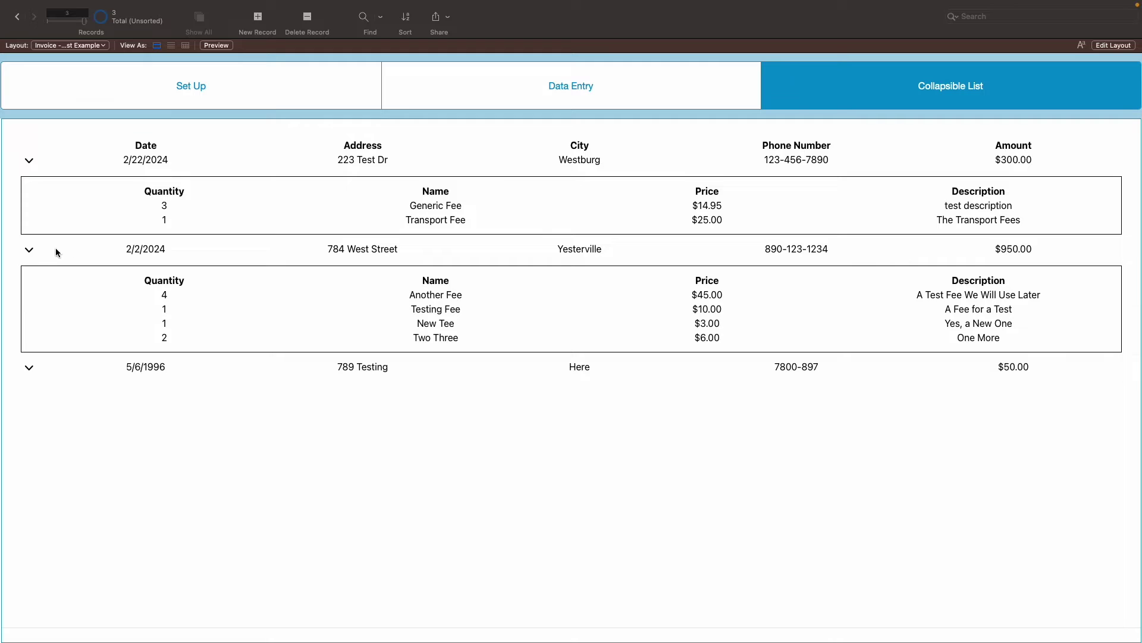
pyautogui.click(29, 250)
pyautogui.click(29, 161)
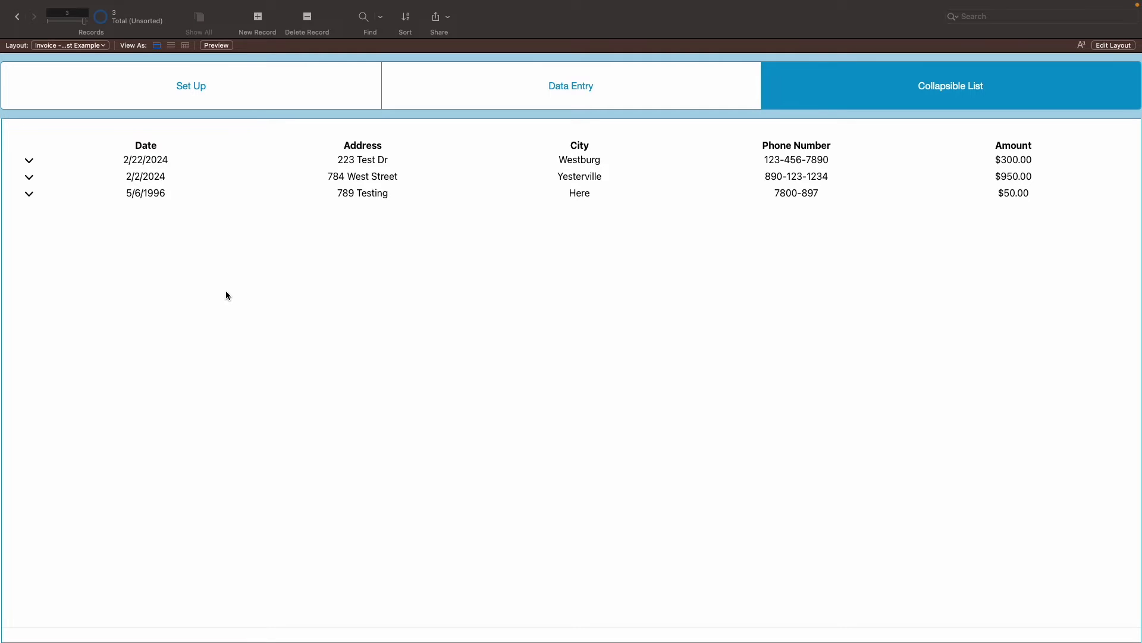
# Go to the Set Up tab holding the listApp.css, listApp.js and listVendor.js fields.
pyautogui.click(240, 71)
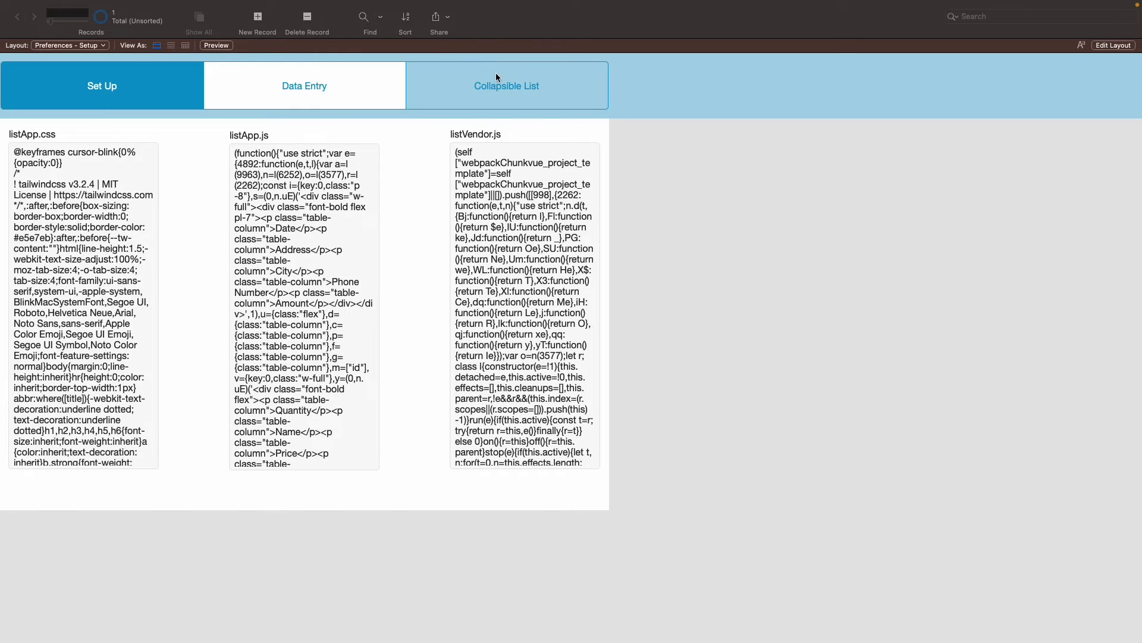
pyautogui.click(509, 97)
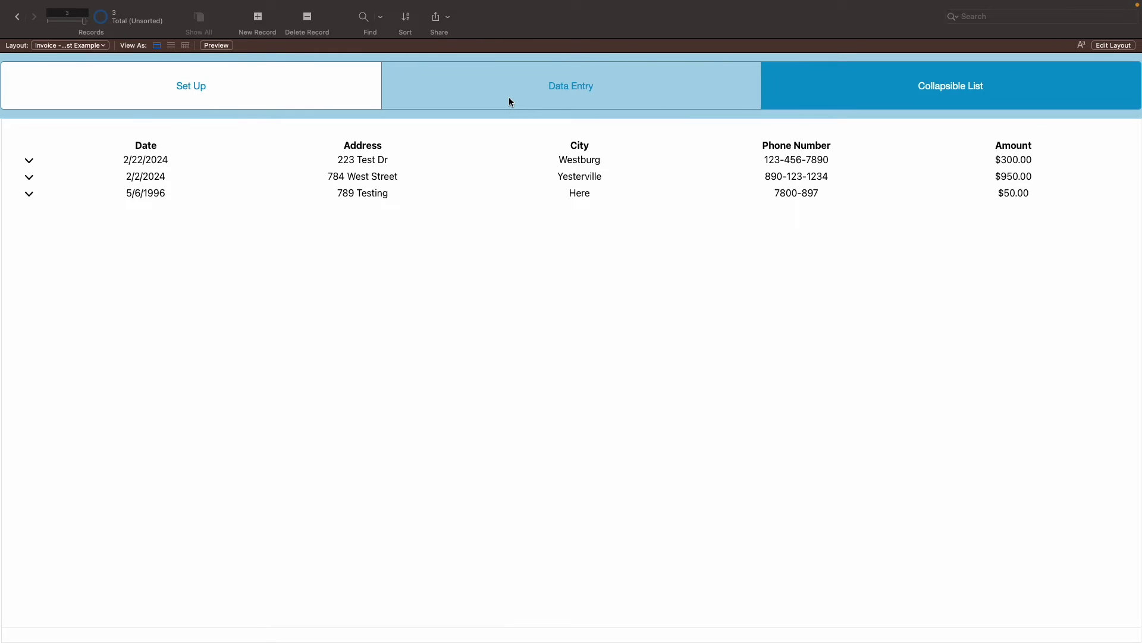
pyautogui.click(313, 100)
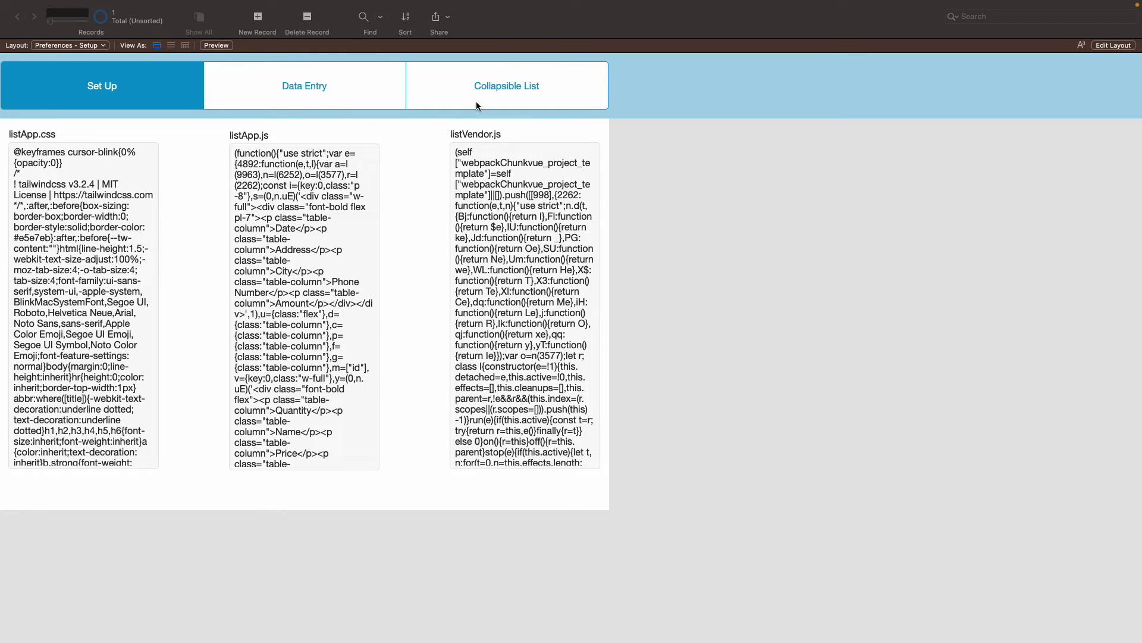
pyautogui.moveTo(355, 8)
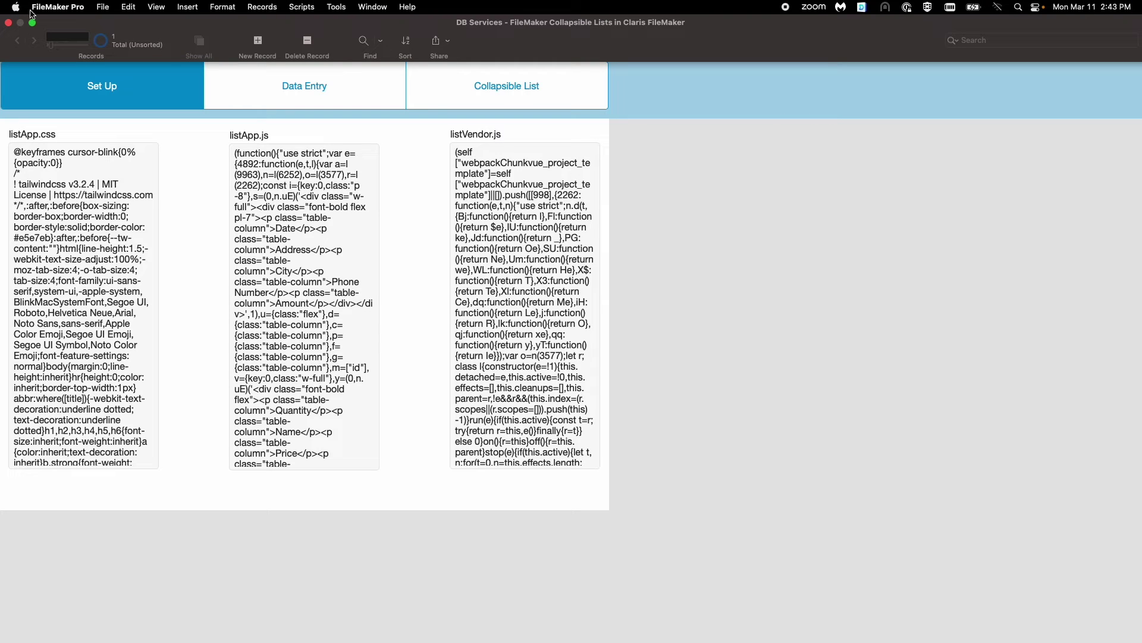
# Review the htmlEditorConstructHTML calculation in Manage Custom Functions, then close its editor.
pyautogui.click(103, 7)
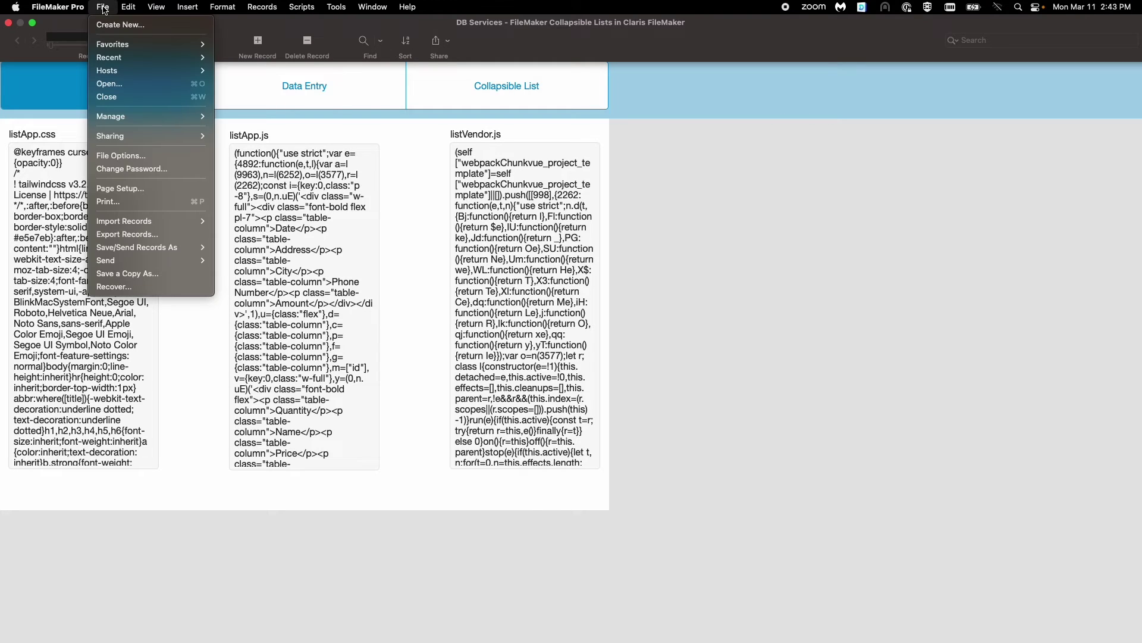
pyautogui.moveTo(143, 117)
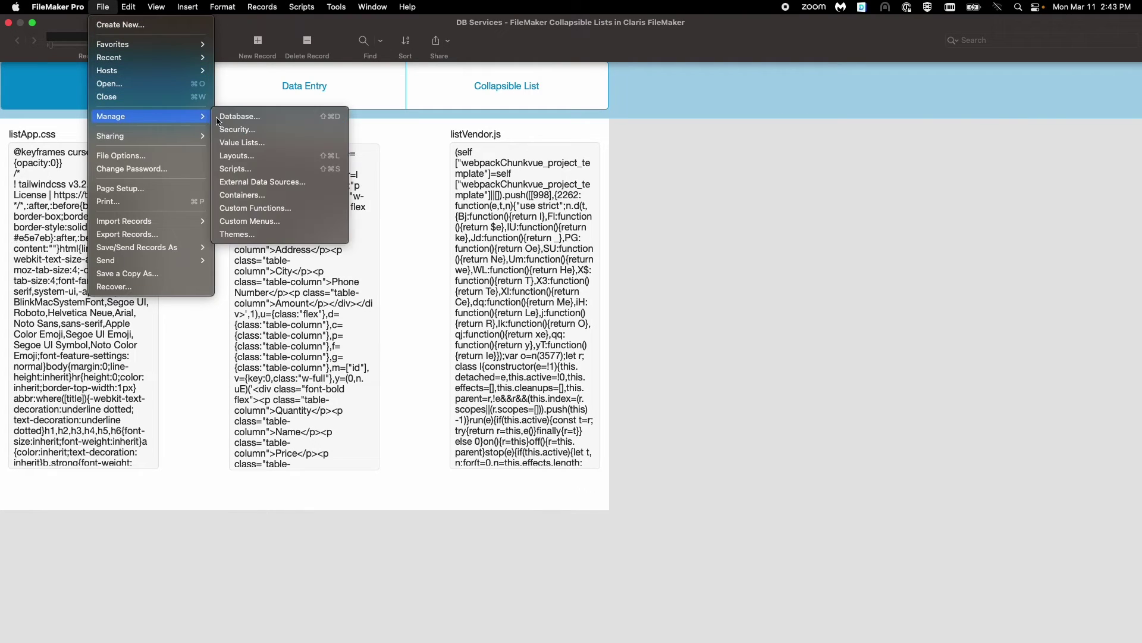
pyautogui.click(287, 209)
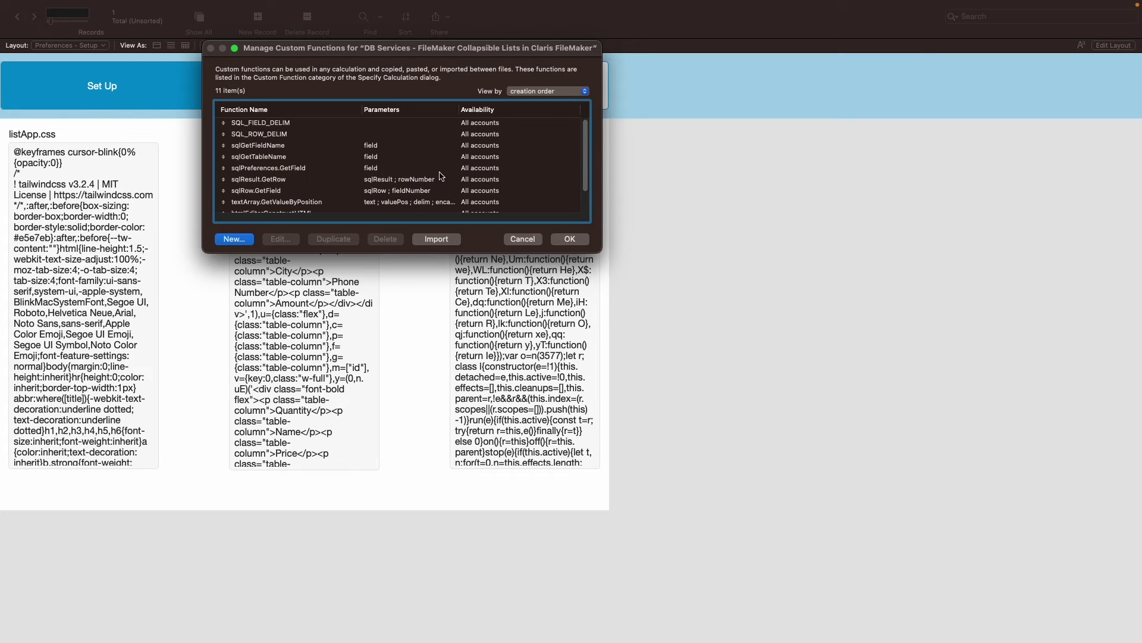
pyautogui.scroll(-2, 422, 185)
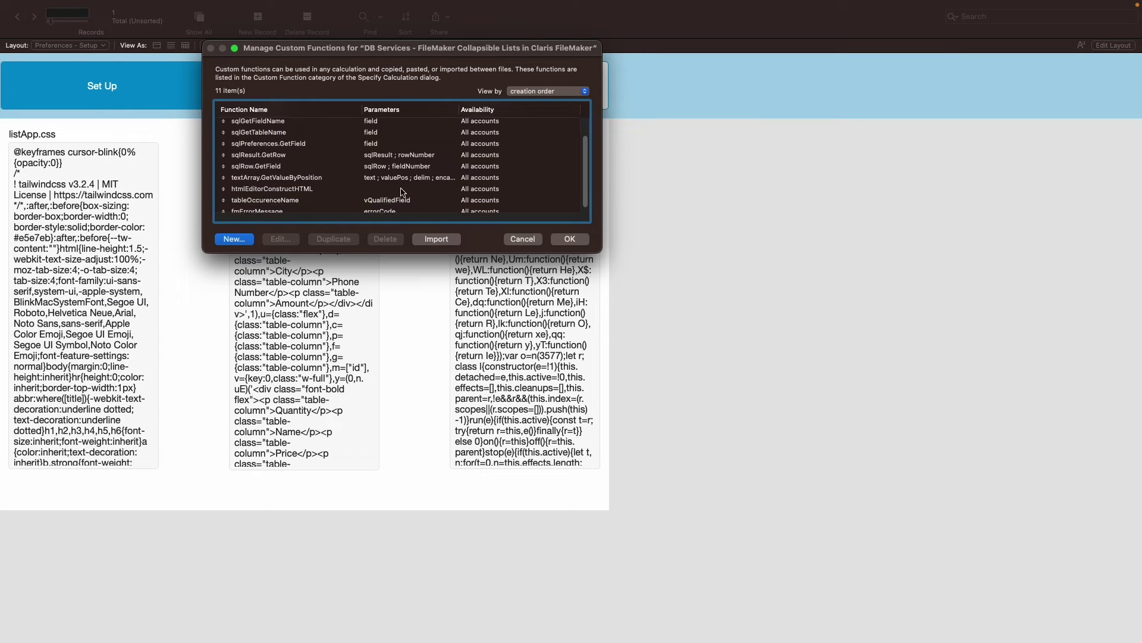
pyautogui.doubleClick(290, 190)
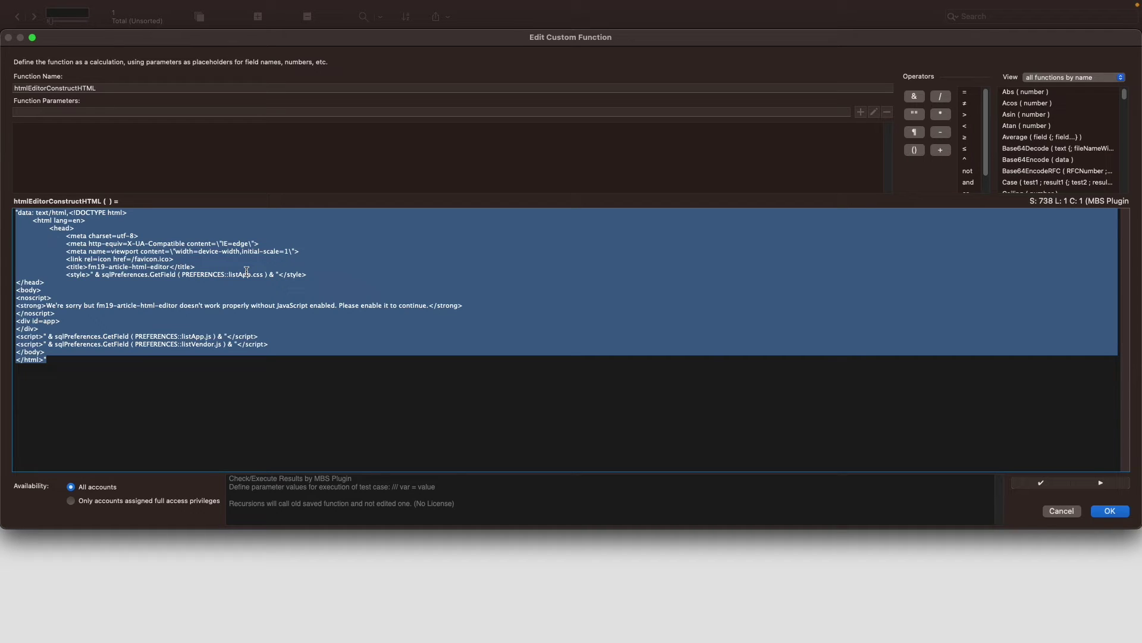
pyautogui.click(1109, 510)
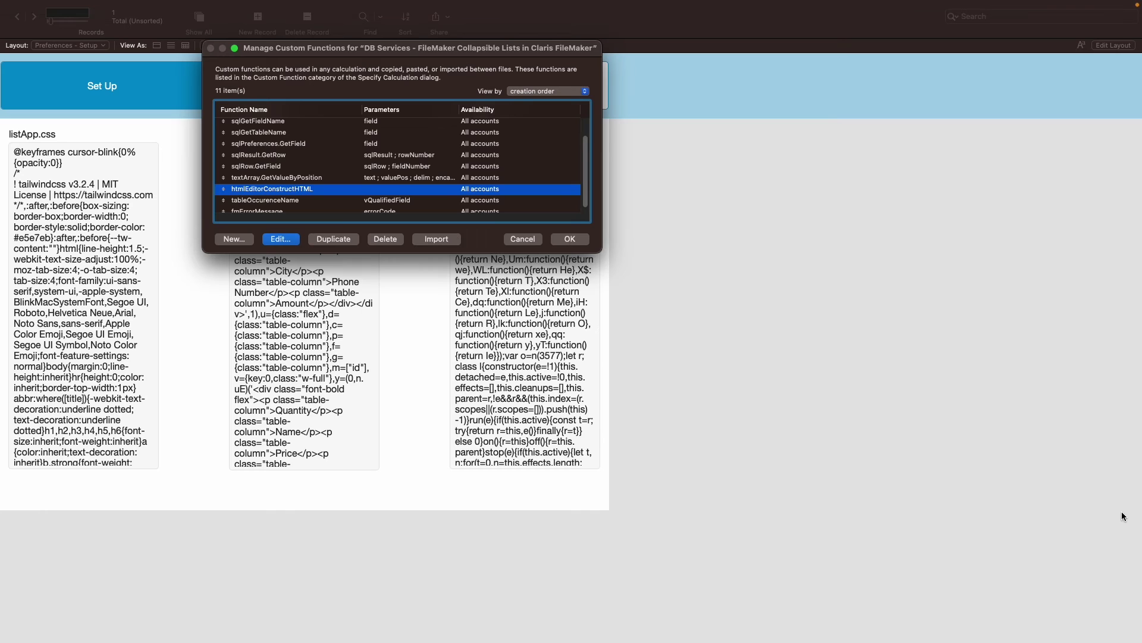
# Close Manage Custom Functions and create a new blank invoice record on the Data Entry tab.
pyautogui.click(586, 239)
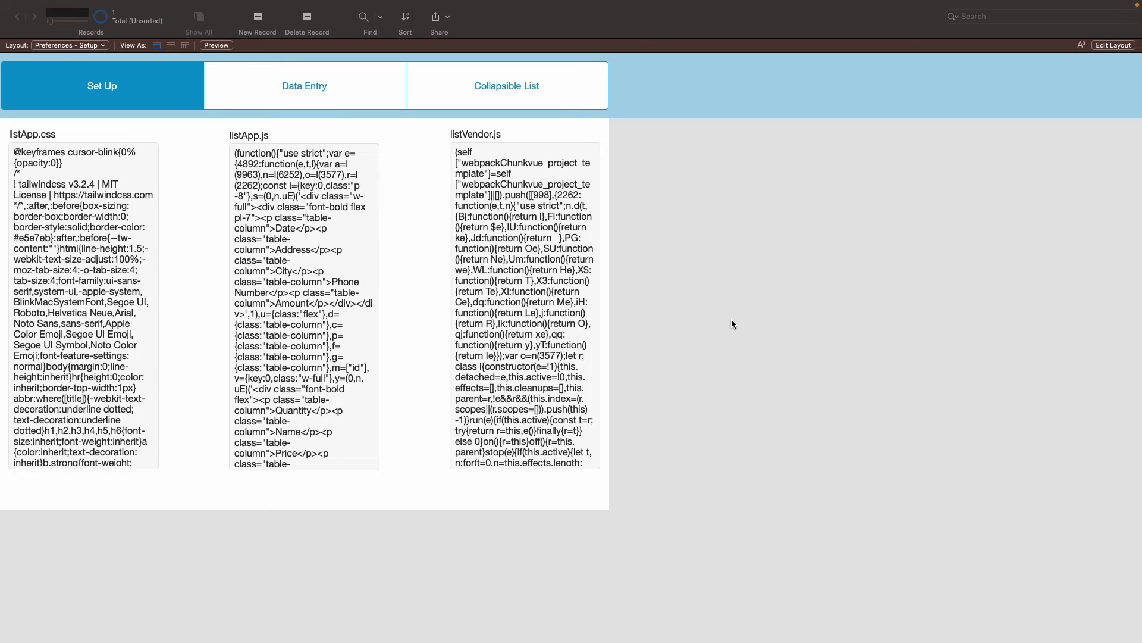
pyautogui.click(309, 84)
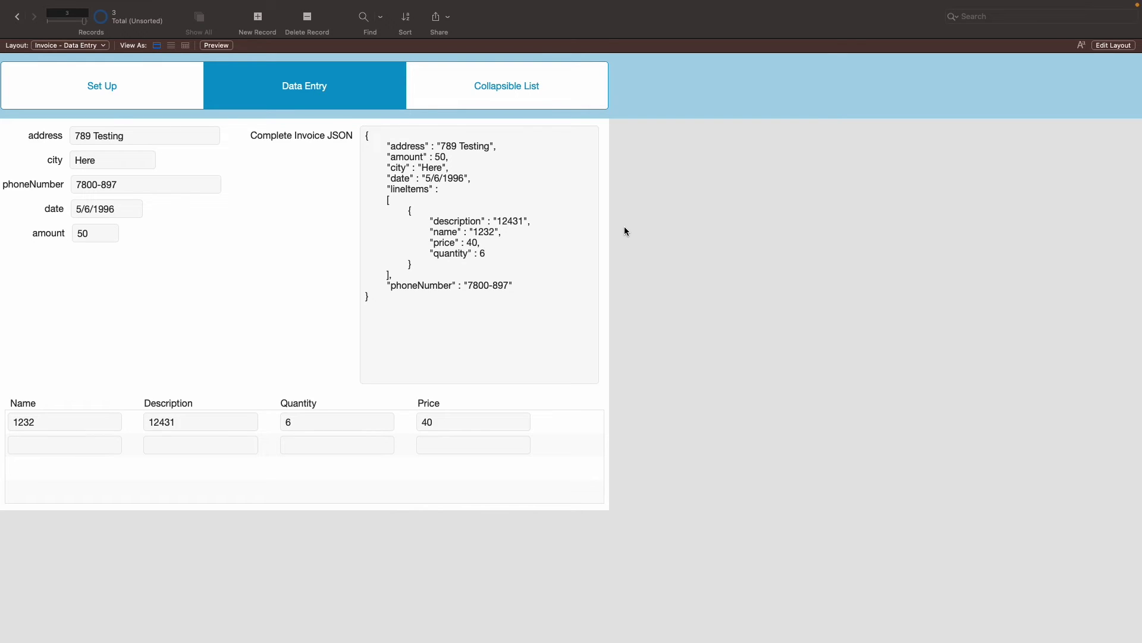
pyautogui.click(257, 24)
pyautogui.click(149, 133)
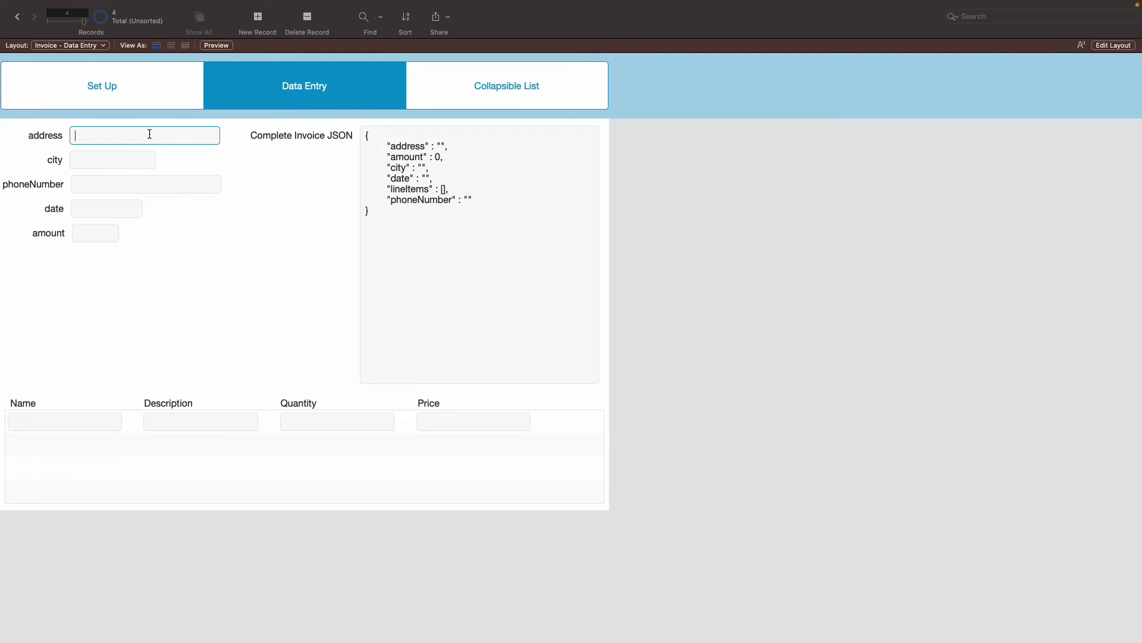
# Fill in the new invoice's address, city and phone number.
pyautogui.write('Here and There')
pyautogui.click(125, 165)
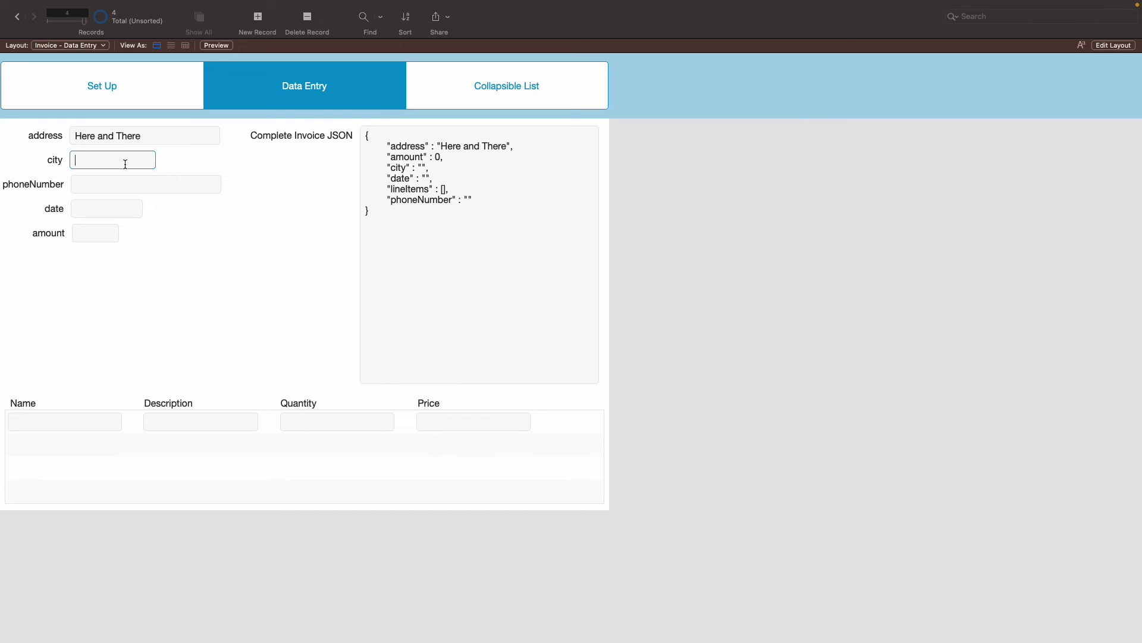
pyautogui.write('Here')
pyautogui.click(138, 179)
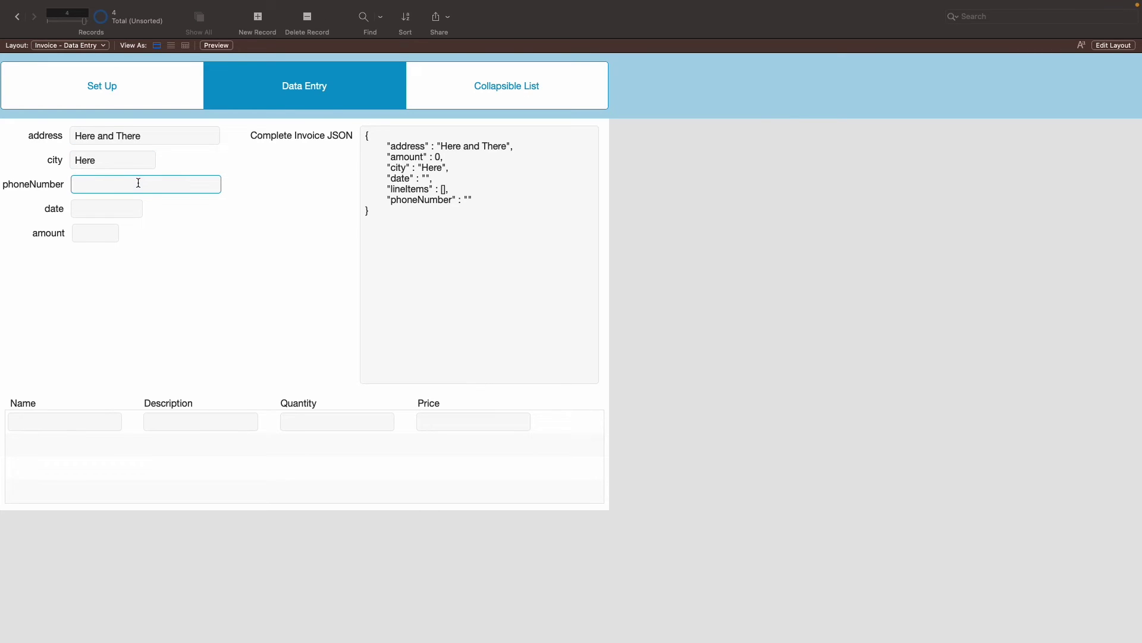
pyautogui.write('12345678')
# Set the invoice date to 6/8/2000 and the amount to 500, then commit.
pyautogui.click(108, 208)
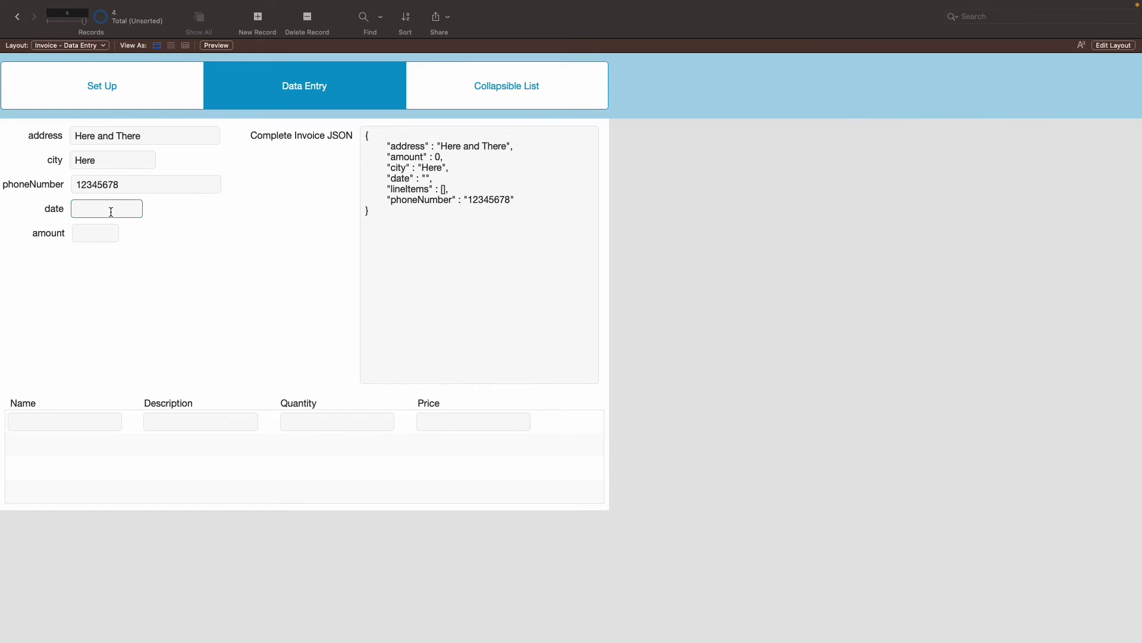
pyautogui.write('6/8/')
pyautogui.write('2006')
pyautogui.click(83, 237)
pyautogui.write('500')
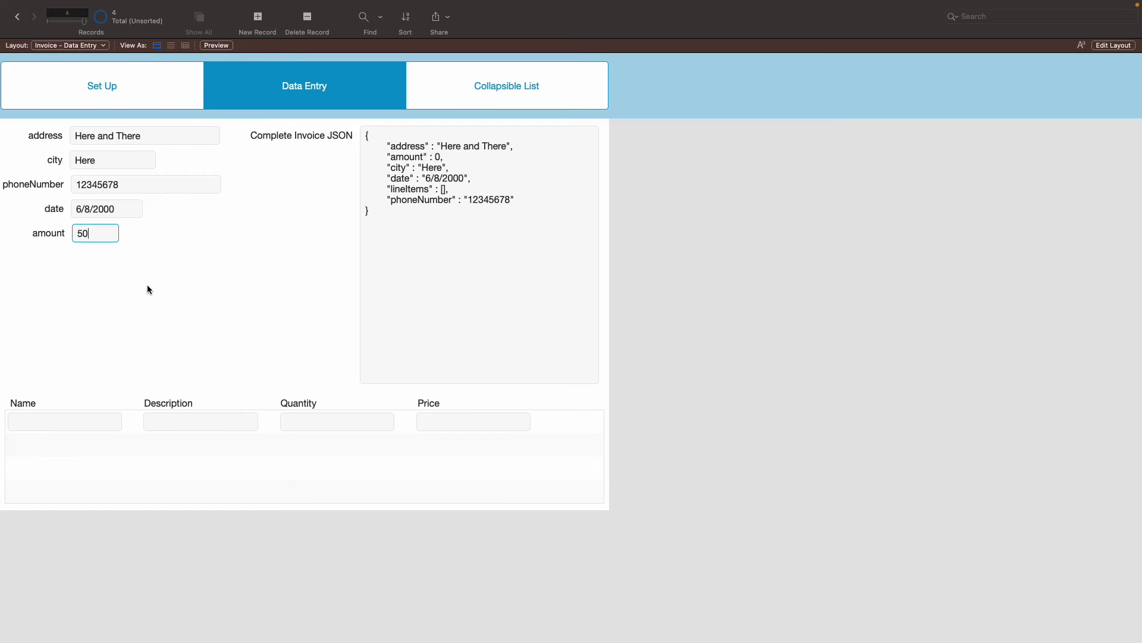
pyautogui.click(233, 289)
# In the first portal row enter General Fee, description General, quantity 2, price 90, and commit.
pyautogui.click(58, 421)
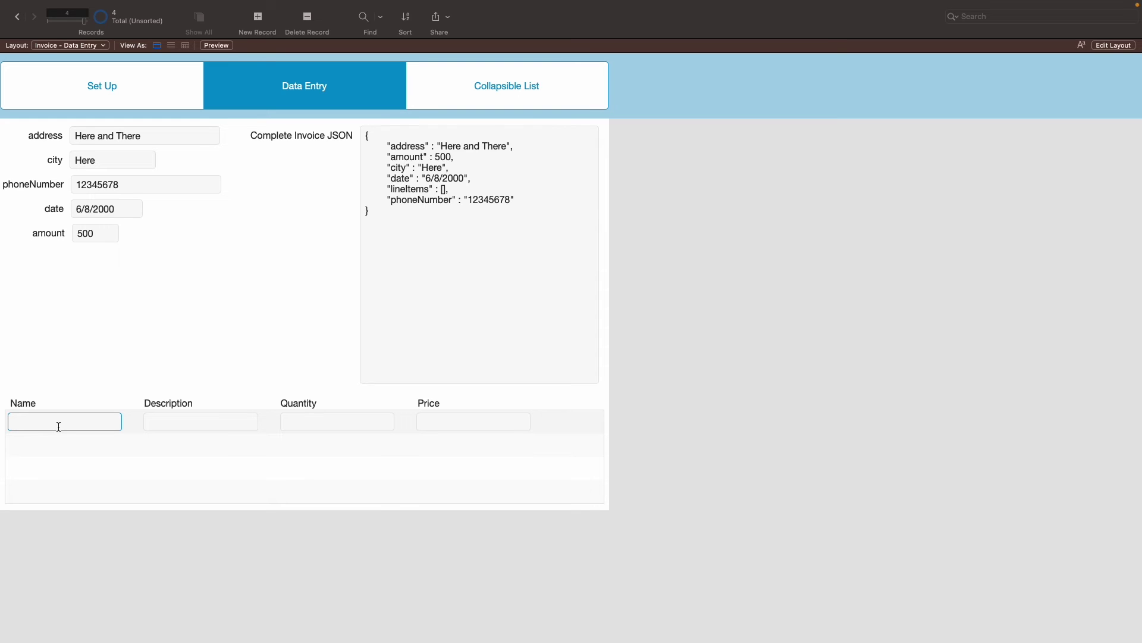
pyautogui.write('G')
pyautogui.press('BackSpace')
pyautogui.write('General Fee')
pyautogui.click(171, 424)
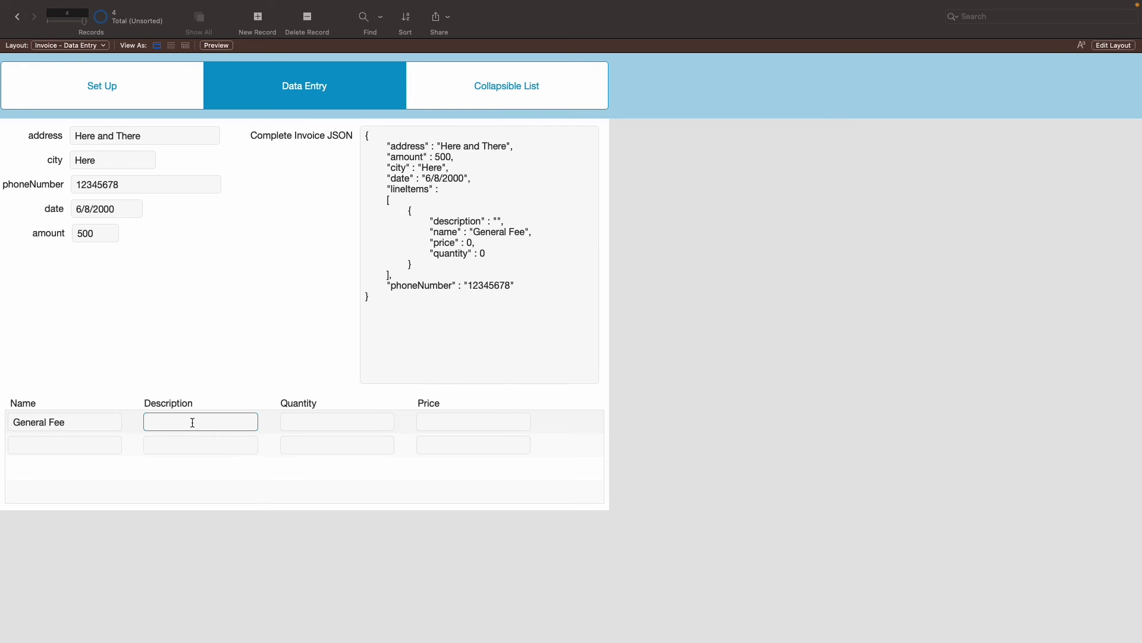
pyautogui.write('General')
pyautogui.click(322, 420)
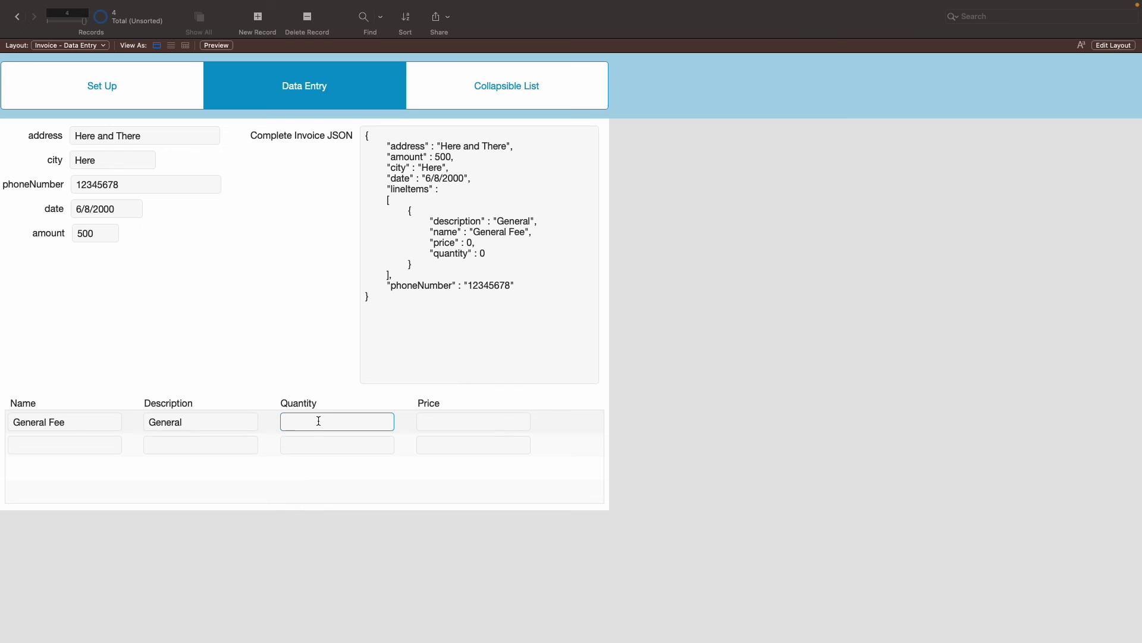
pyautogui.write('2')
pyautogui.click(474, 423)
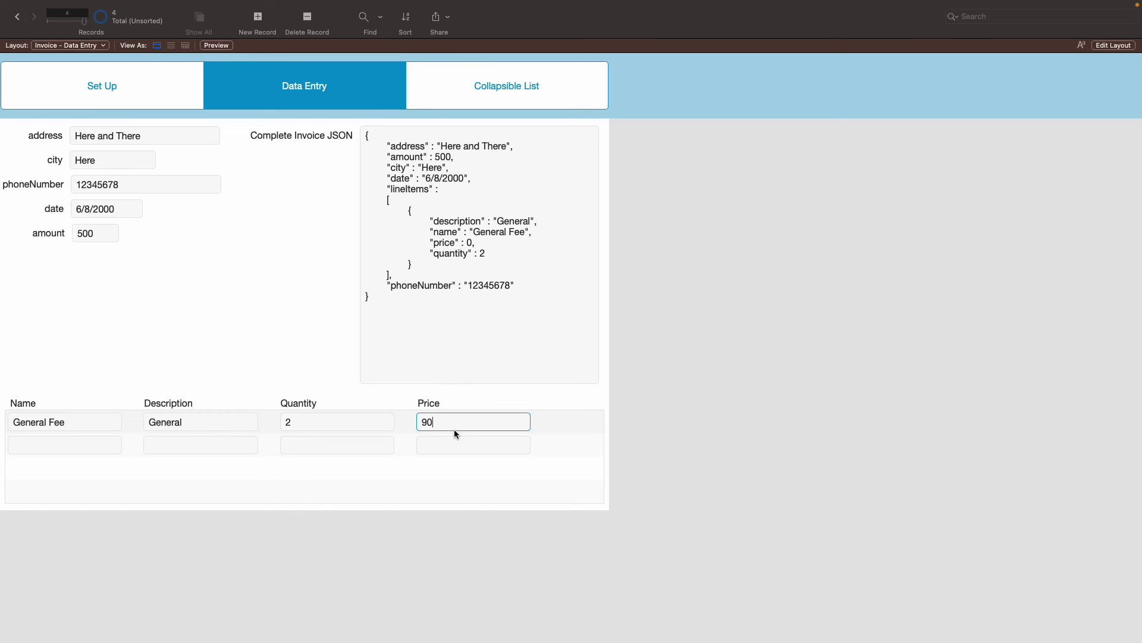
pyautogui.write('90')
pyautogui.click(253, 316)
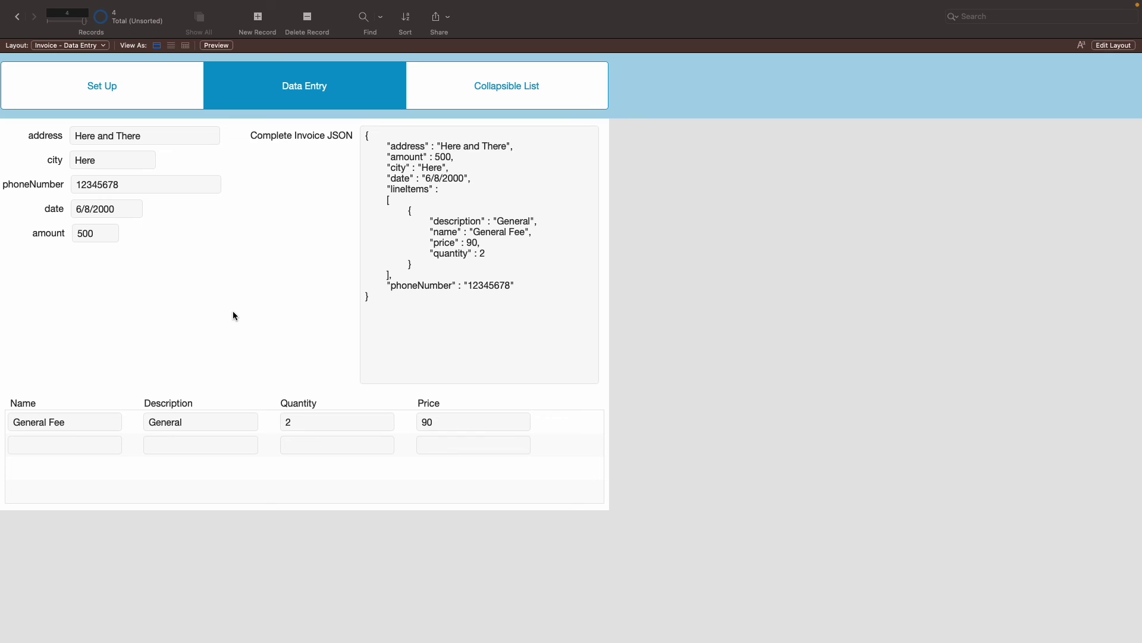
# In the second portal row enter Teach, description Teaching, quantity 3, price 40, and commit.
pyautogui.click(73, 446)
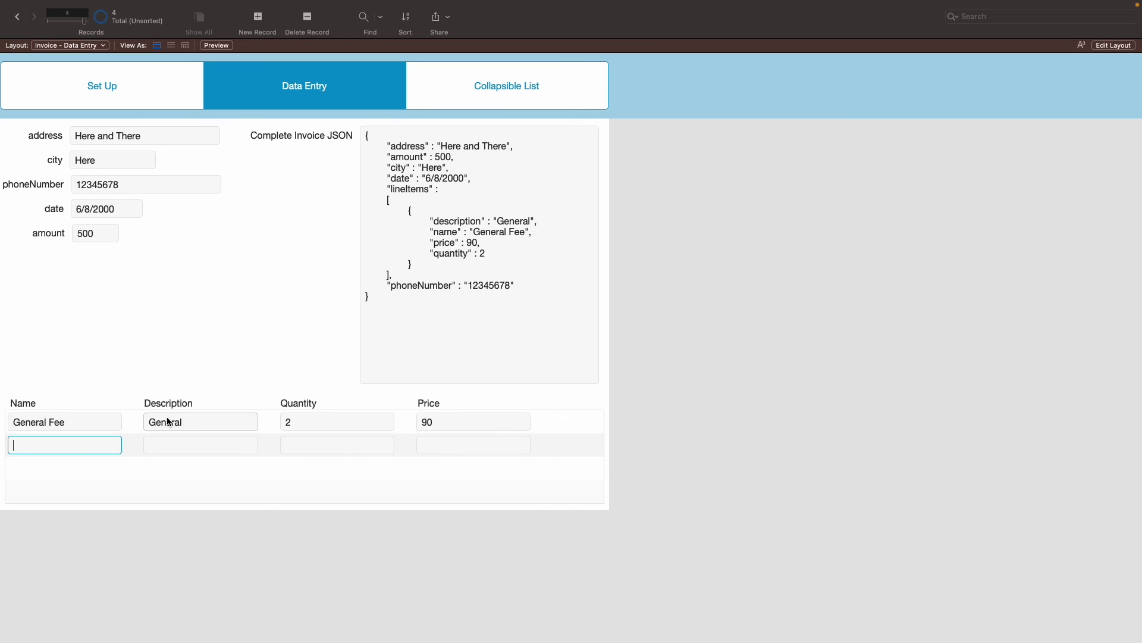
pyautogui.write('Teach')
pyautogui.click(171, 442)
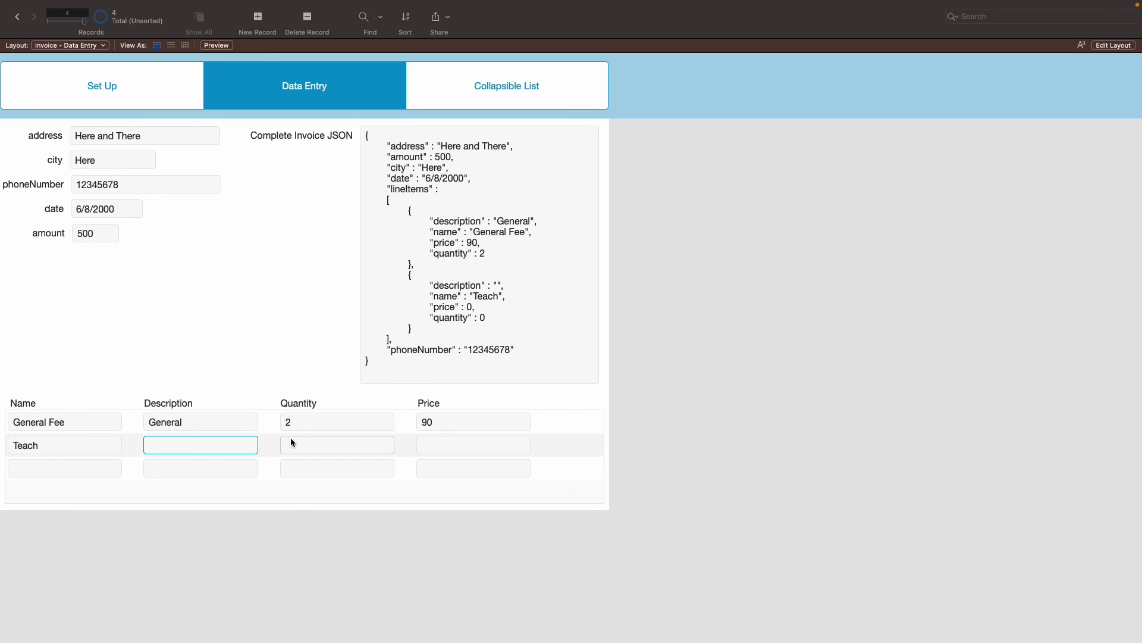
pyautogui.write('Teaching')
pyautogui.click(320, 444)
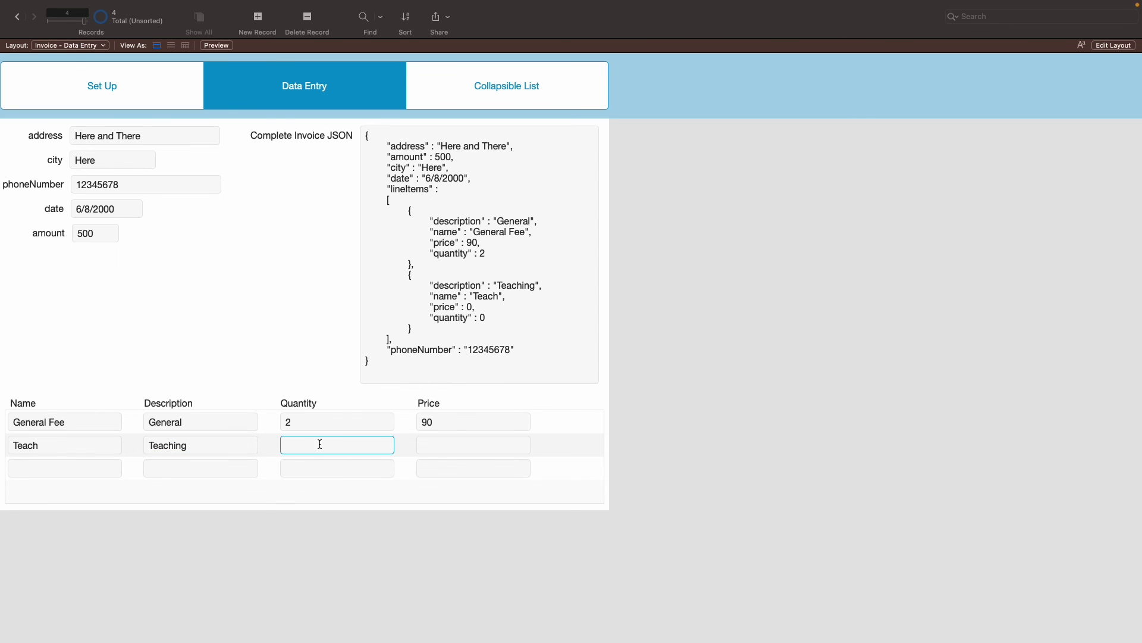
pyautogui.write('3')
pyautogui.click(443, 441)
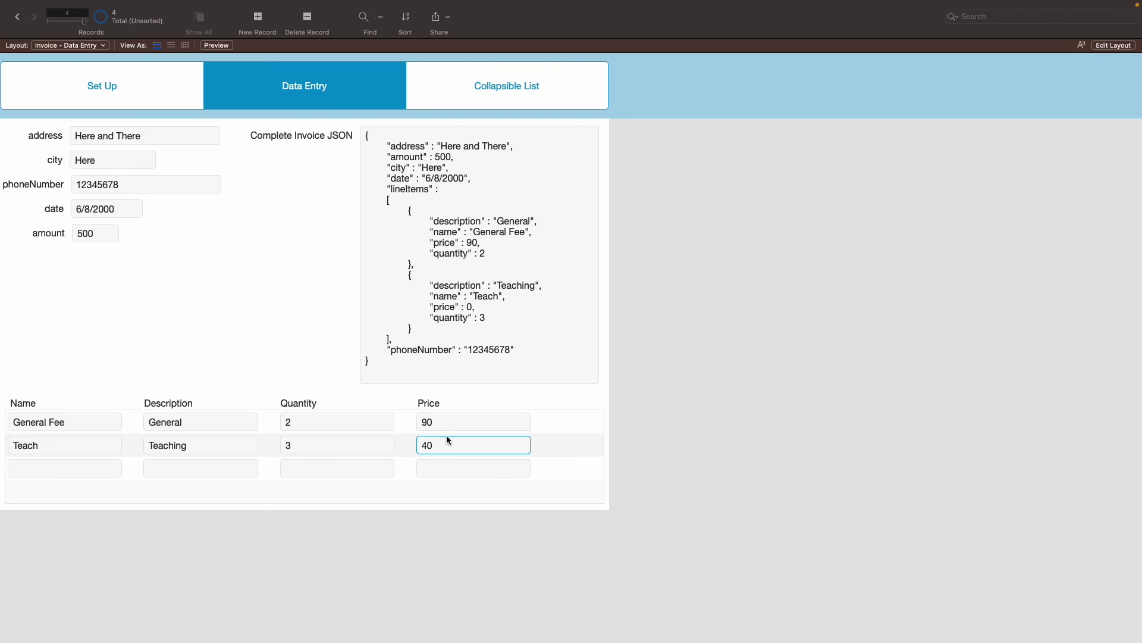
pyautogui.click(314, 348)
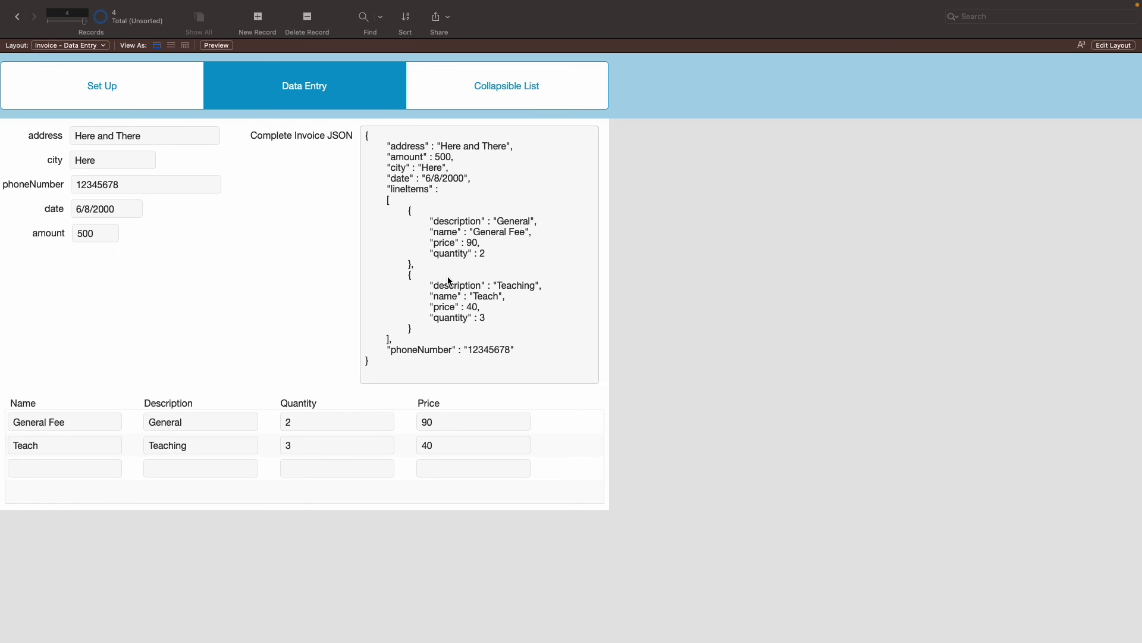
# Open the Collapsible List and expand the 6/8/2000 invoice to show General Fee and Teach.
pyautogui.click(469, 86)
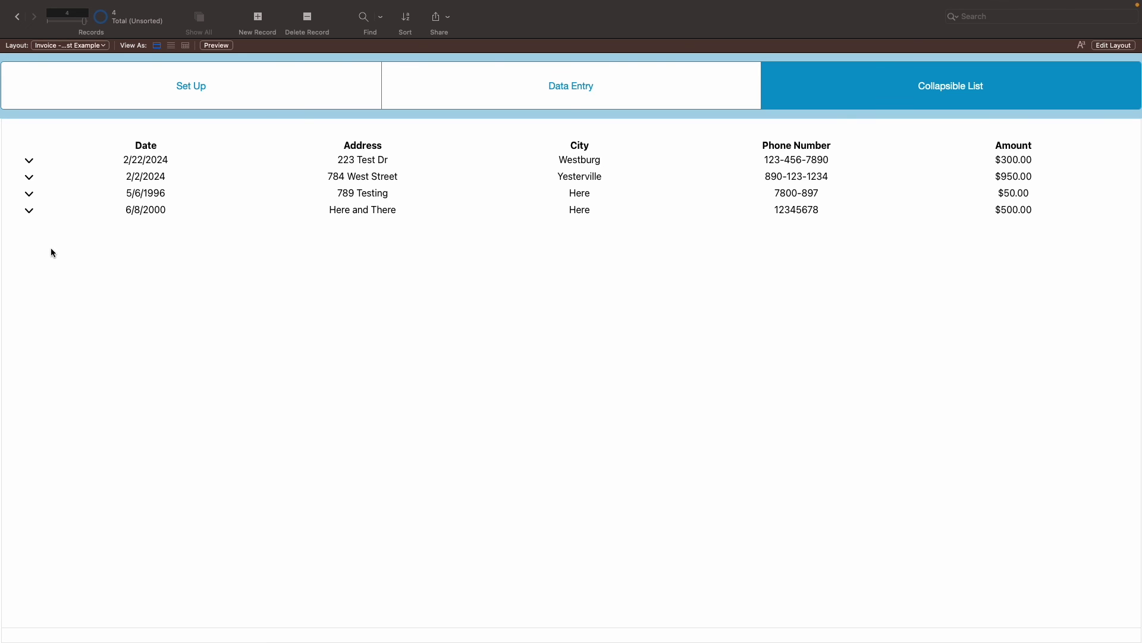
pyautogui.click(30, 210)
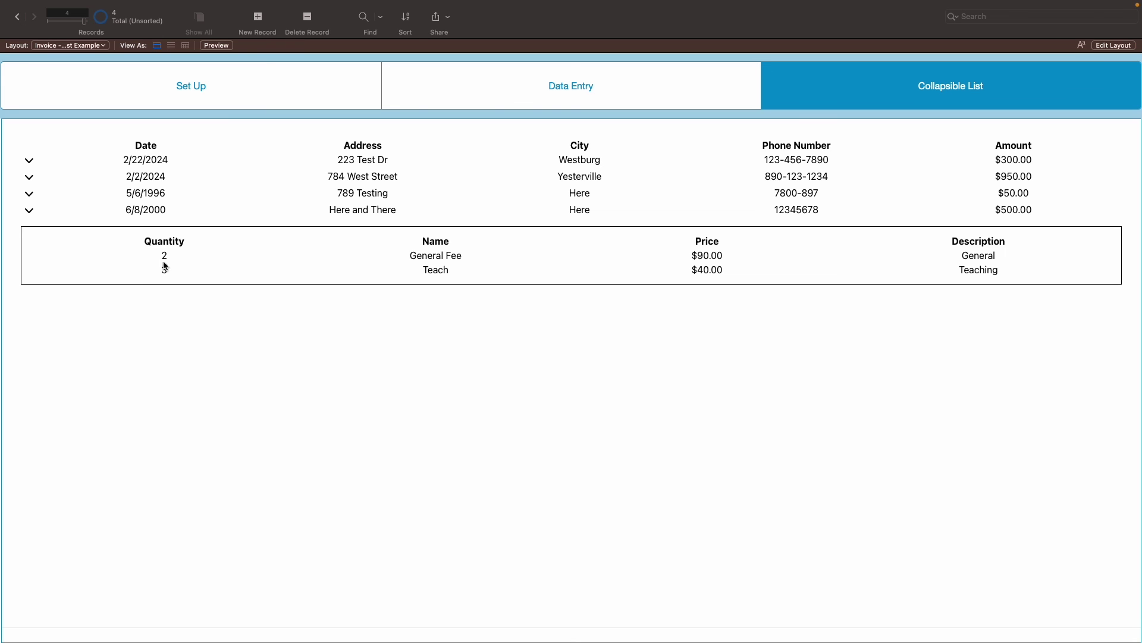
# Switch back to the Data Entry tab showing the 6/8/2000 invoice and its two line items.
pyautogui.click(481, 86)
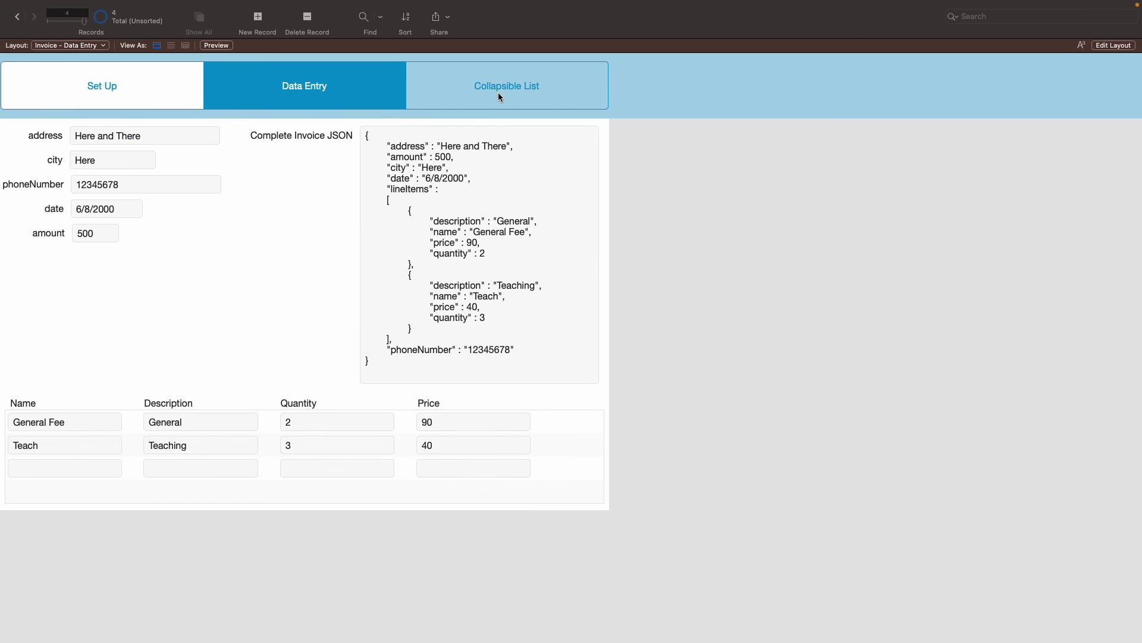